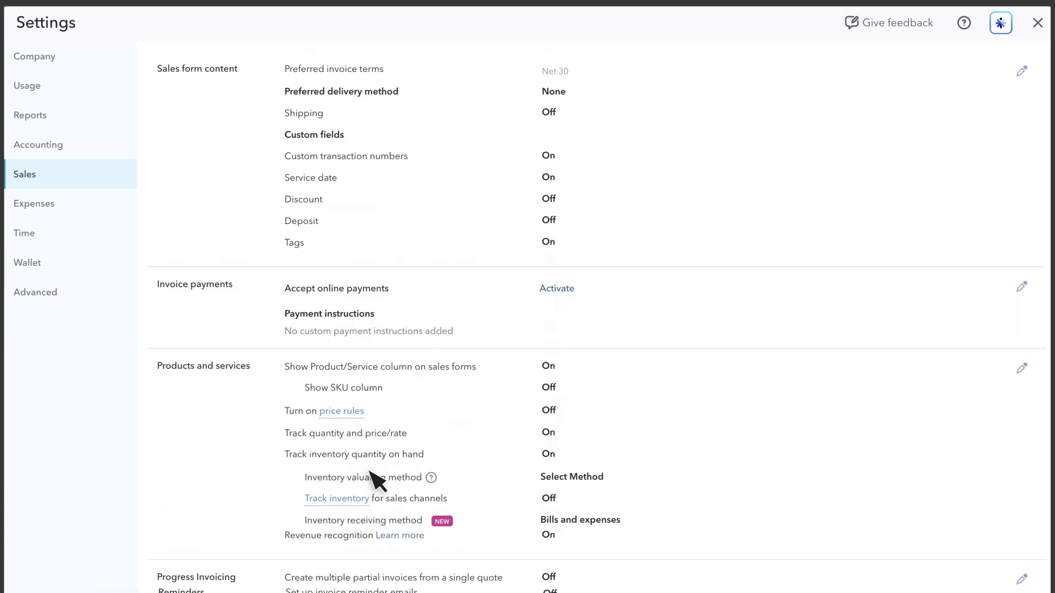
Close the settings and open the Revenue recognition page of the Accounting app
{"action": "left_click", "coordinate": [1037, 22]}
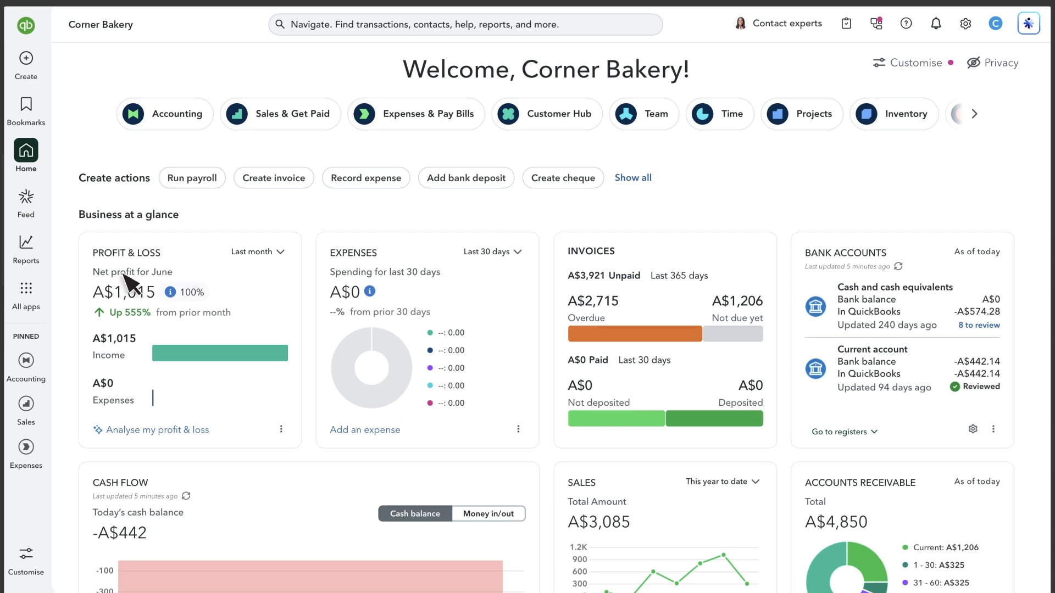
{"action": "left_click", "coordinate": [26, 289]}
{"action": "mouse_move", "coordinate": [126, 331]}
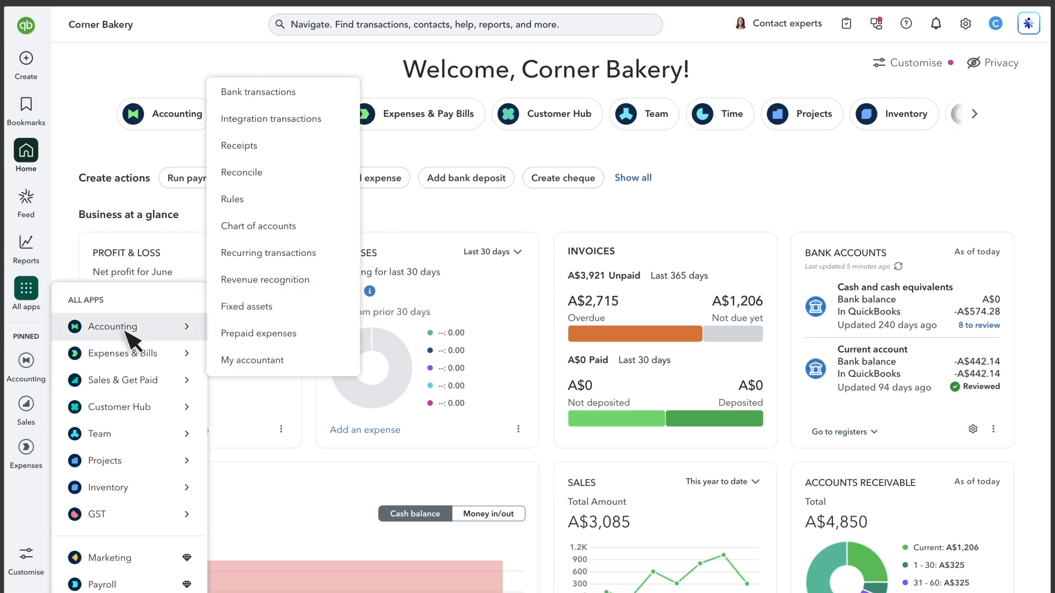
{"action": "left_click", "coordinate": [280, 297]}
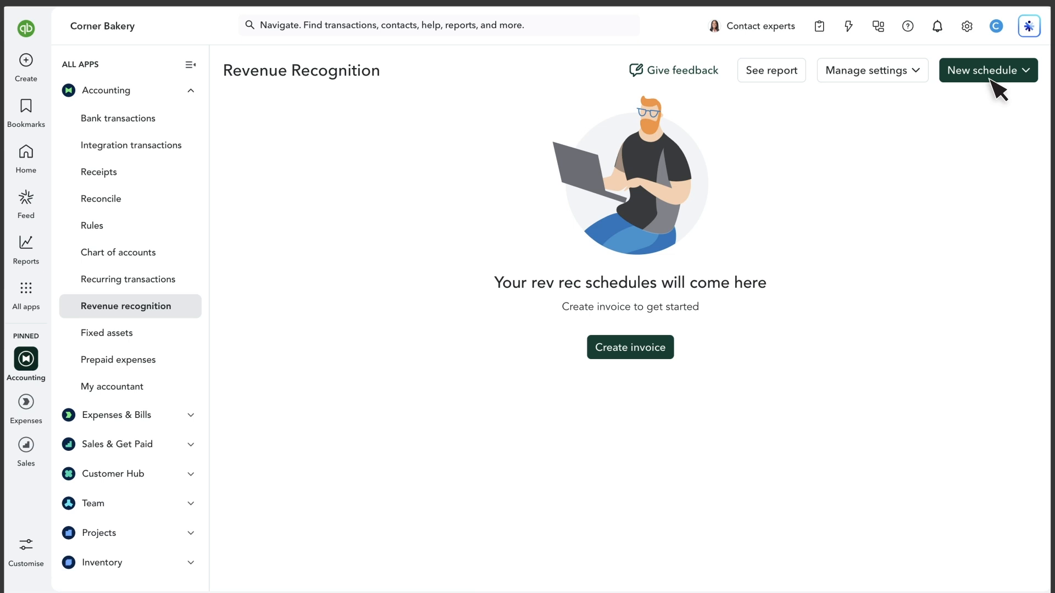
Start a new revenue recognition template and name it "Recognition Template"
{"action": "left_click", "coordinate": [914, 74]}
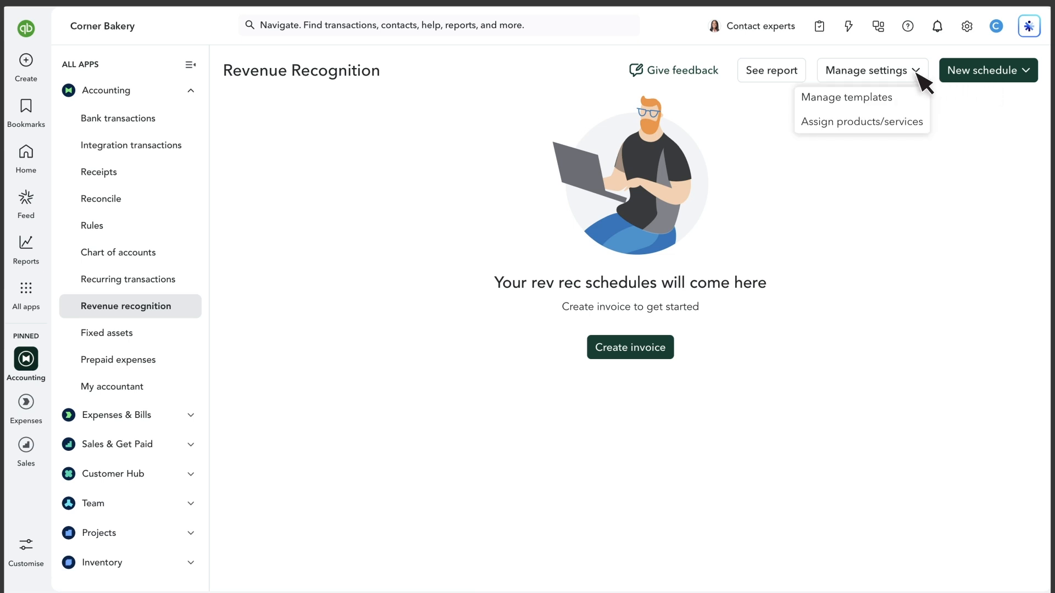
{"action": "left_click", "coordinate": [888, 101]}
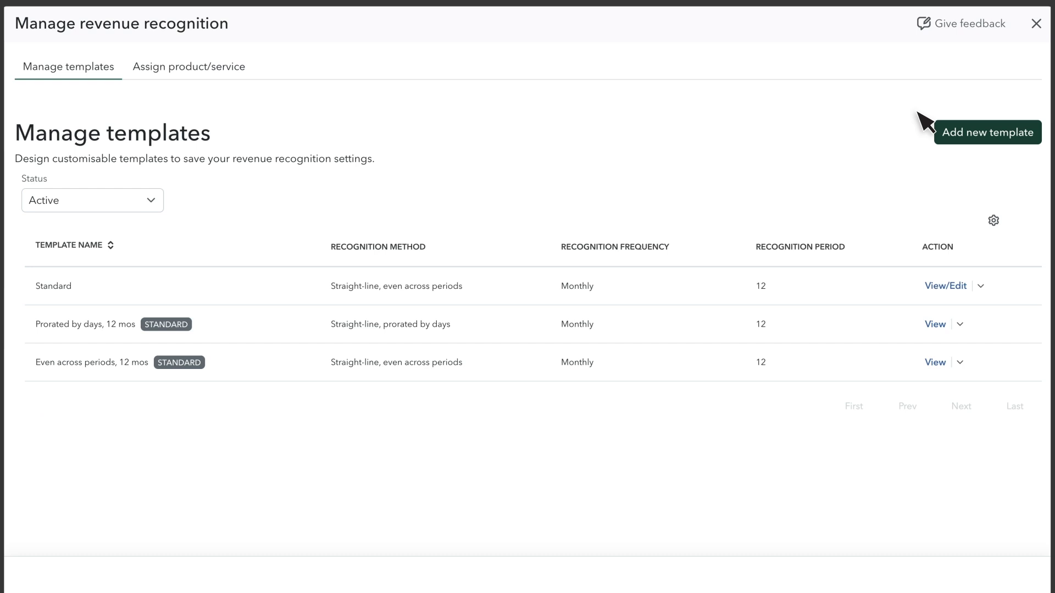
{"action": "left_click", "coordinate": [1006, 137]}
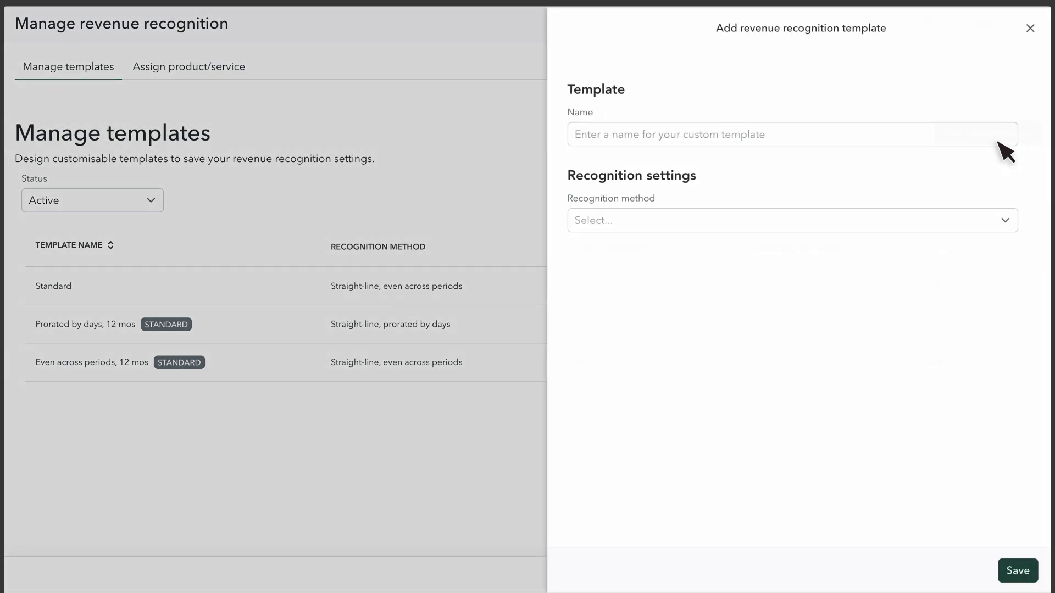
{"action": "left_click", "coordinate": [765, 142]}
{"action": "type", "text": "Recognition Template"}
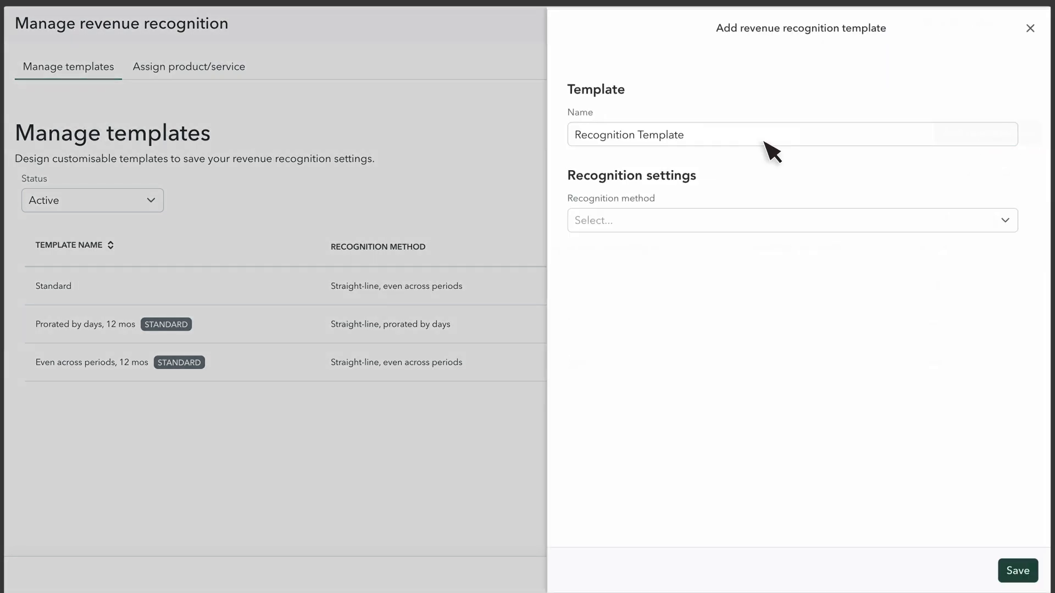
Set the template's method to Straight-line, even across periods, keep the Monthly frequency, enter a 6-month recognition period and save it
{"action": "left_click", "coordinate": [1007, 222]}
{"action": "left_click", "coordinate": [745, 250]}
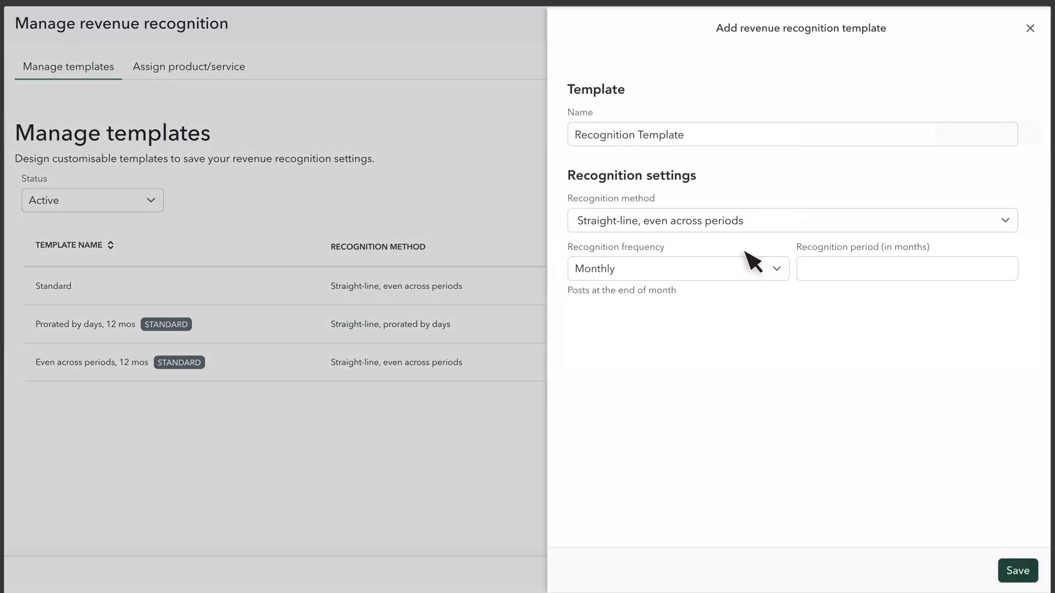
{"action": "left_click", "coordinate": [776, 267]}
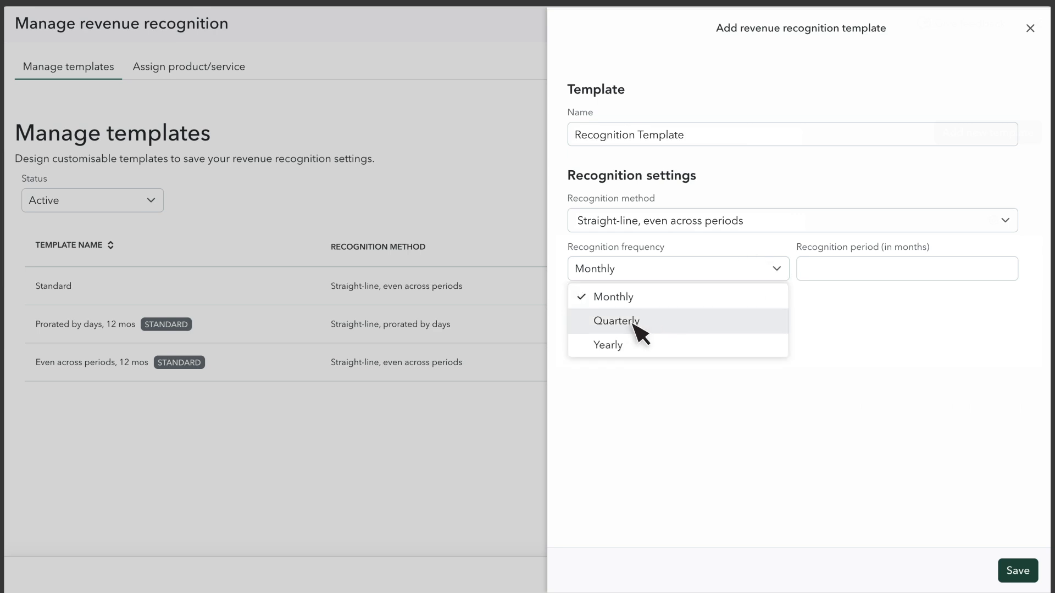
{"action": "left_click", "coordinate": [817, 271]}
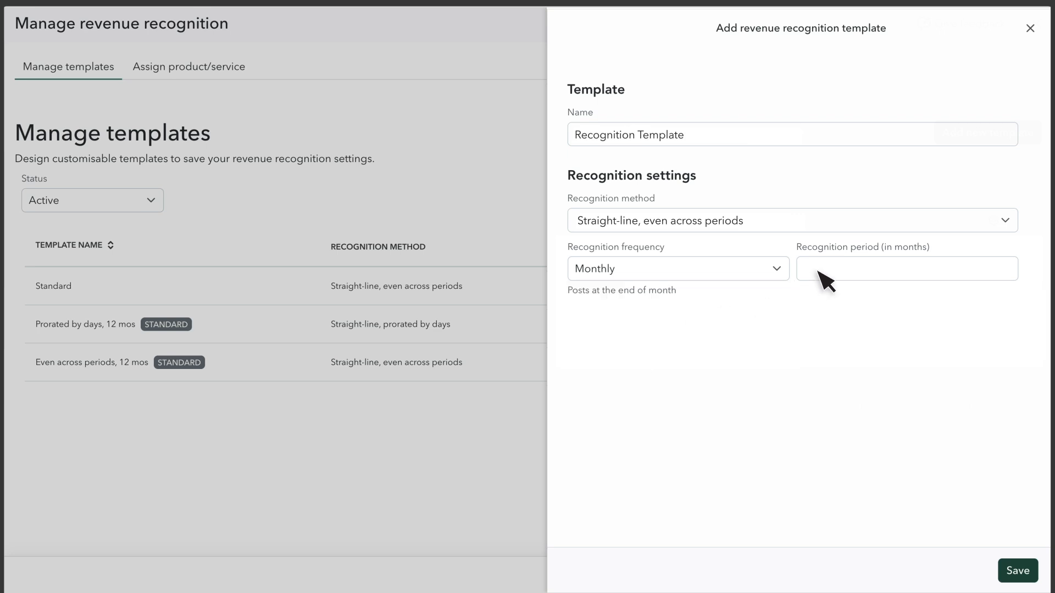
{"action": "type", "text": "6"}
{"action": "left_click", "coordinate": [1018, 571]}
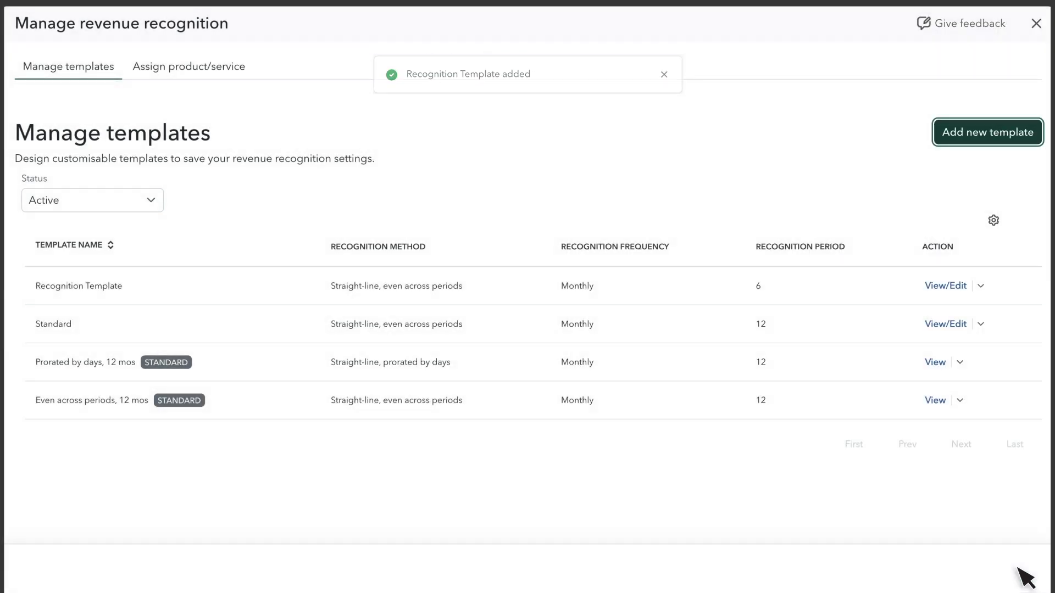
Begin a template assignment for products/services and select Yearly Oven Maintenance as the product
{"action": "left_click", "coordinate": [195, 67]}
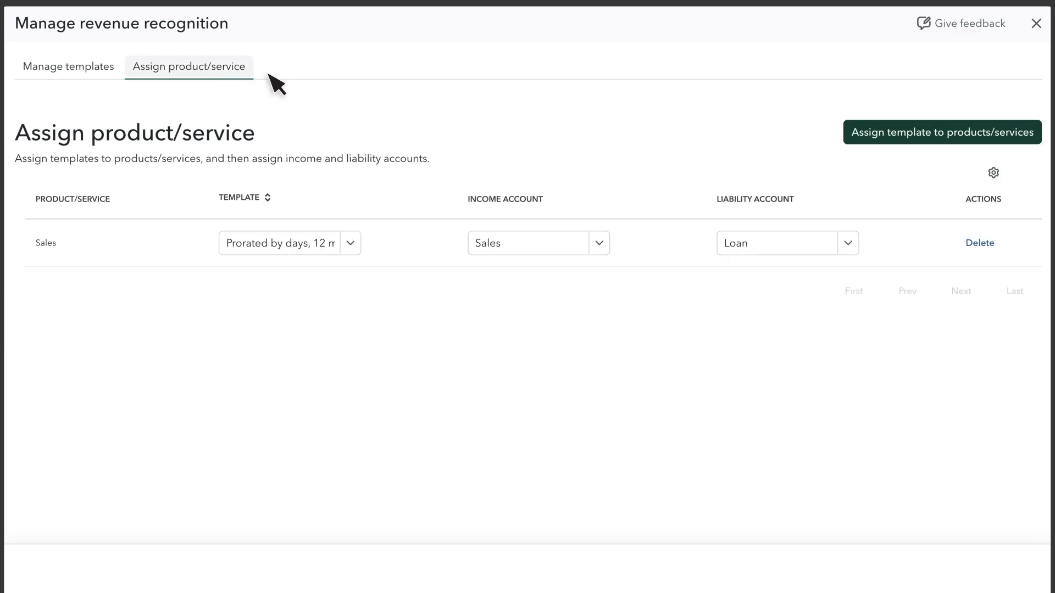
{"action": "left_click", "coordinate": [950, 138]}
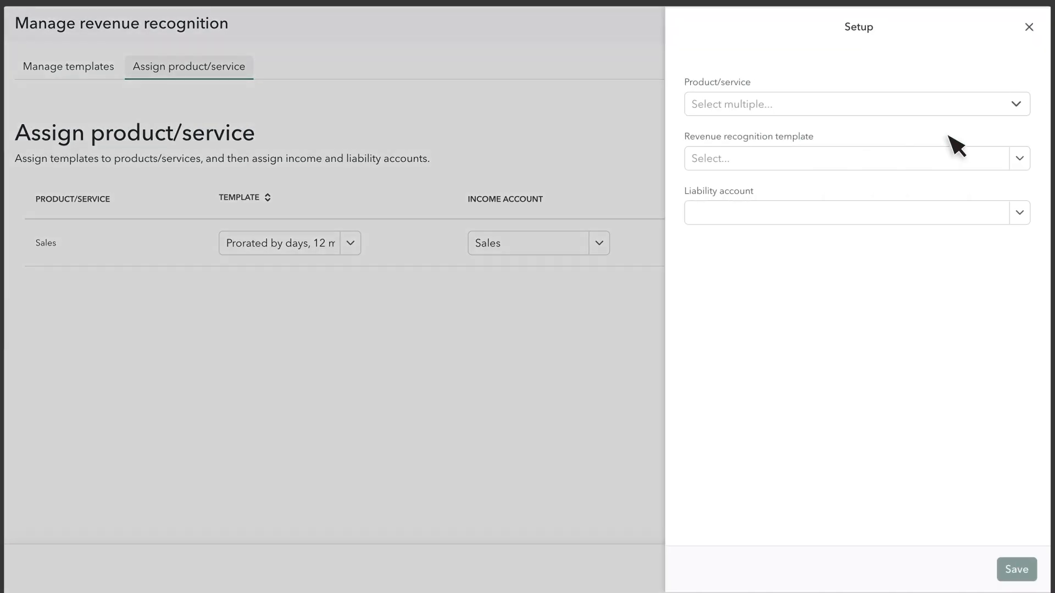
{"action": "left_click", "coordinate": [1018, 104]}
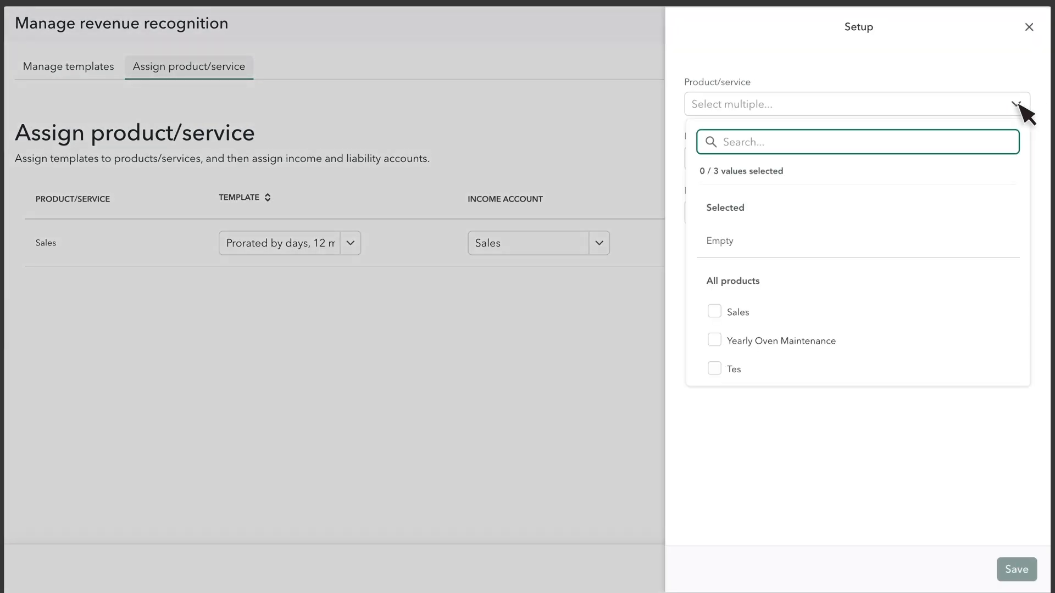
{"action": "left_click", "coordinate": [714, 340]}
{"action": "left_click", "coordinate": [782, 425]}
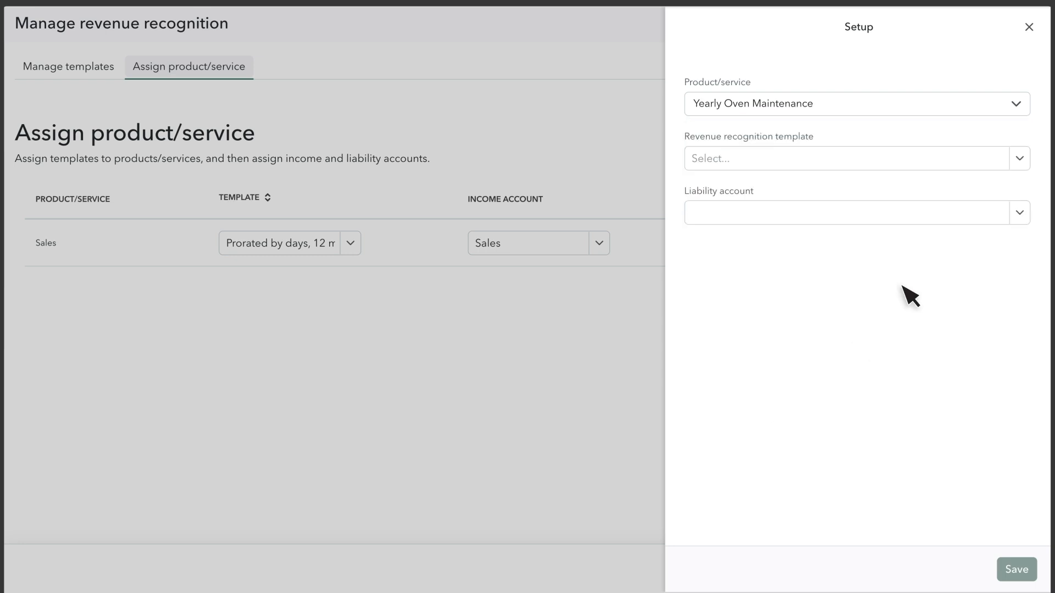
Assign the "Prorated by days, 12 mos" template and the Loan liability account, save the assignment and close revenue recognition management
{"action": "left_click", "coordinate": [1021, 166]}
{"action": "left_click", "coordinate": [790, 186]}
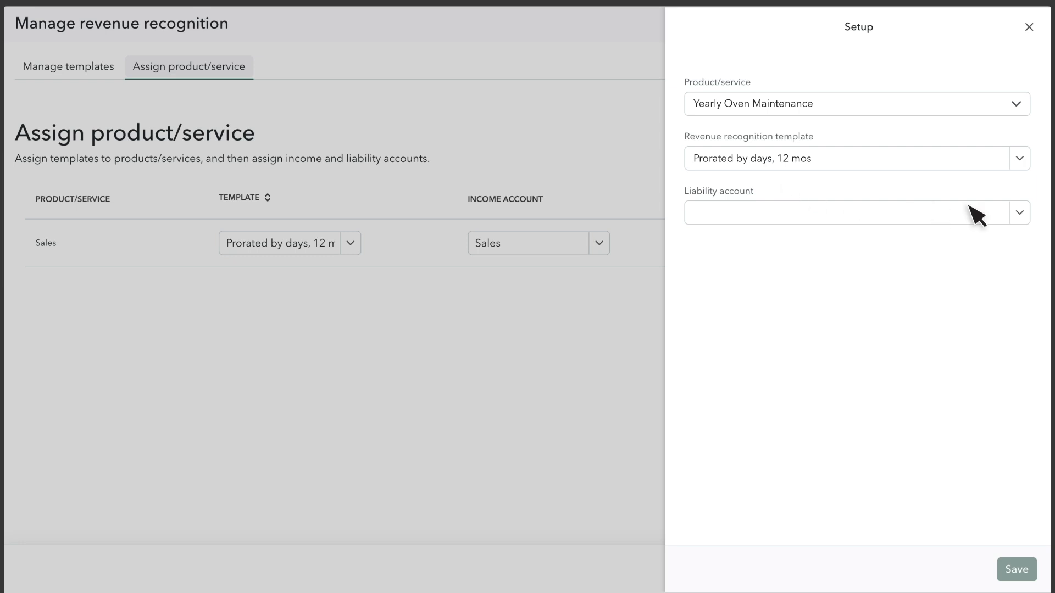
{"action": "left_click", "coordinate": [1020, 215]}
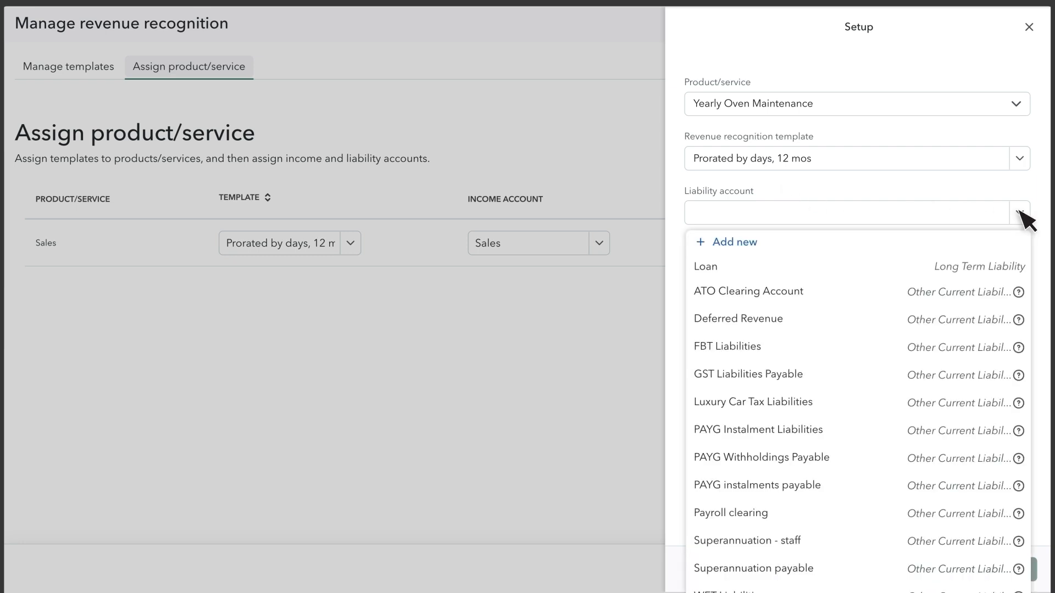
{"action": "left_click", "coordinate": [714, 269]}
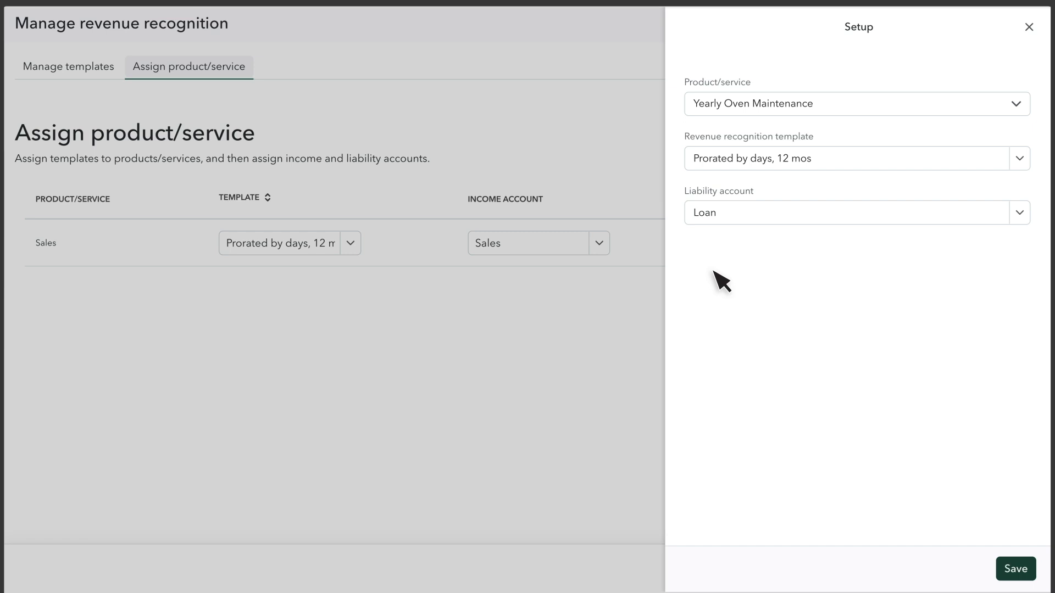
{"action": "left_click", "coordinate": [1016, 569]}
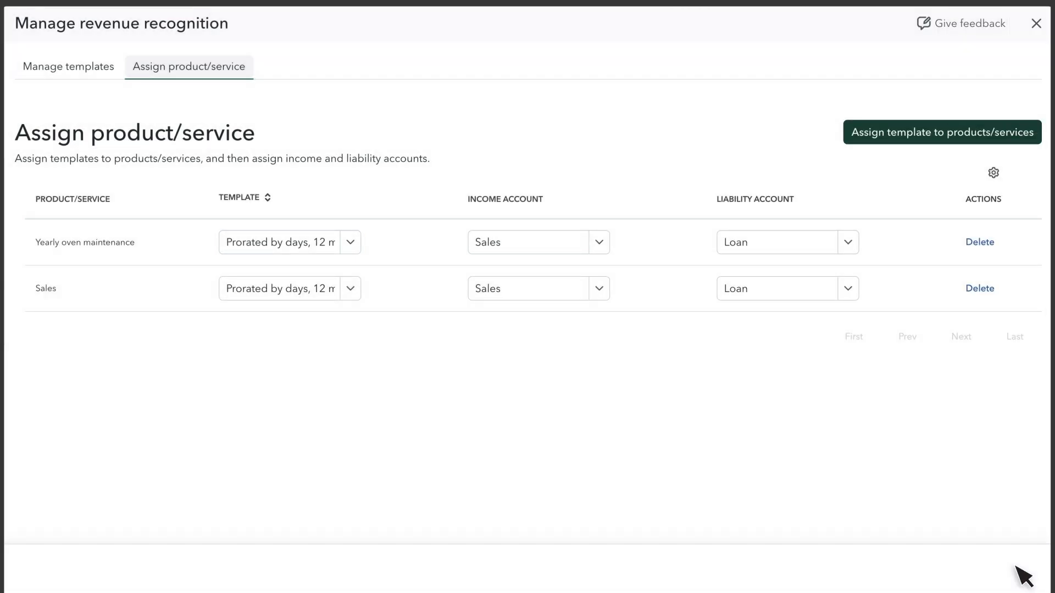
{"action": "left_click", "coordinate": [1036, 24]}
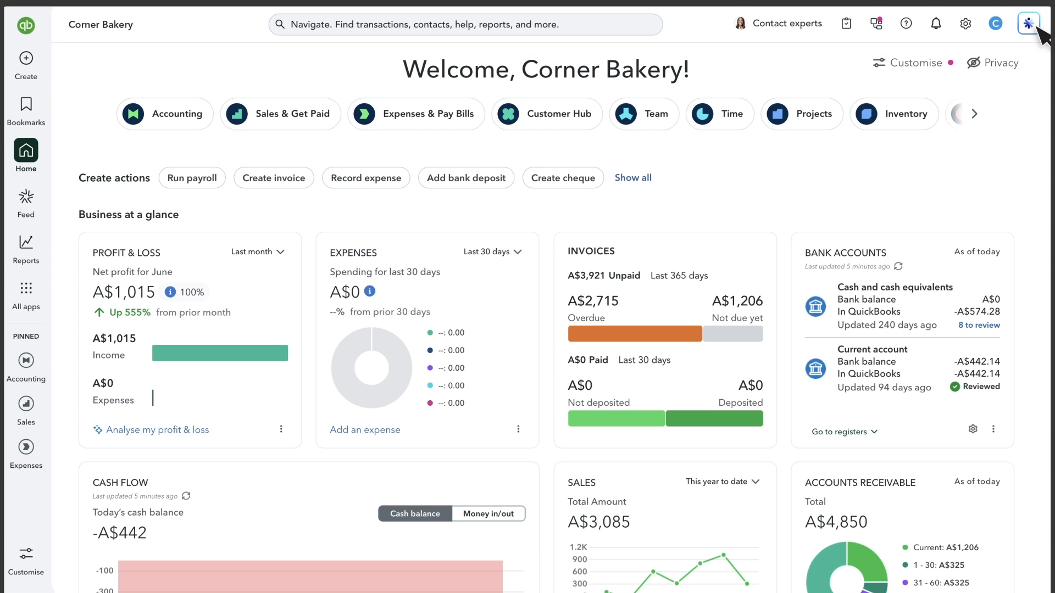
Create a new invoice and choose the customer to bill
{"action": "left_click", "coordinate": [26, 58]}
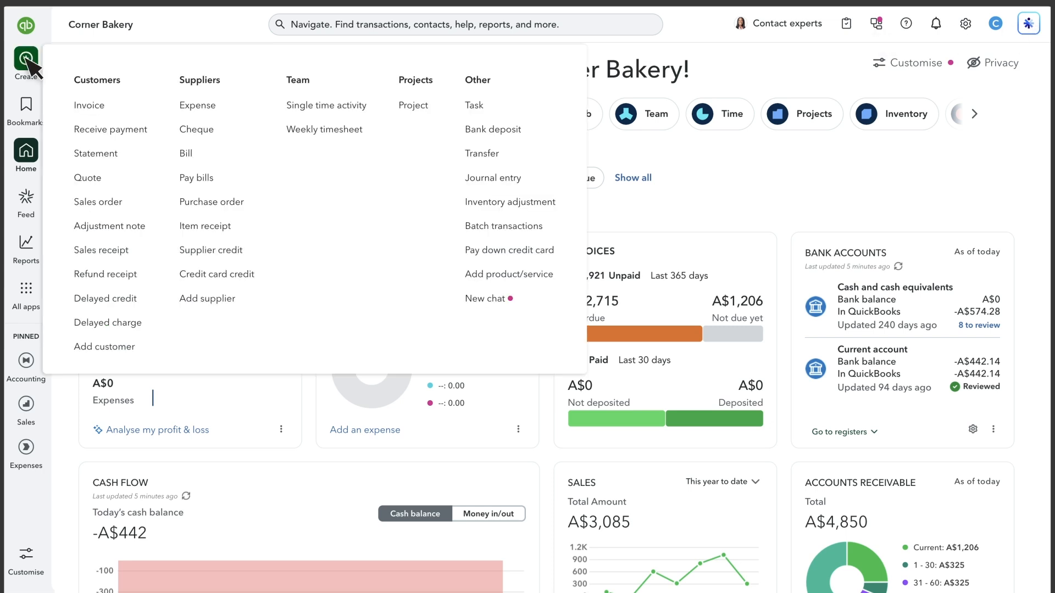
{"action": "left_click", "coordinate": [90, 105]}
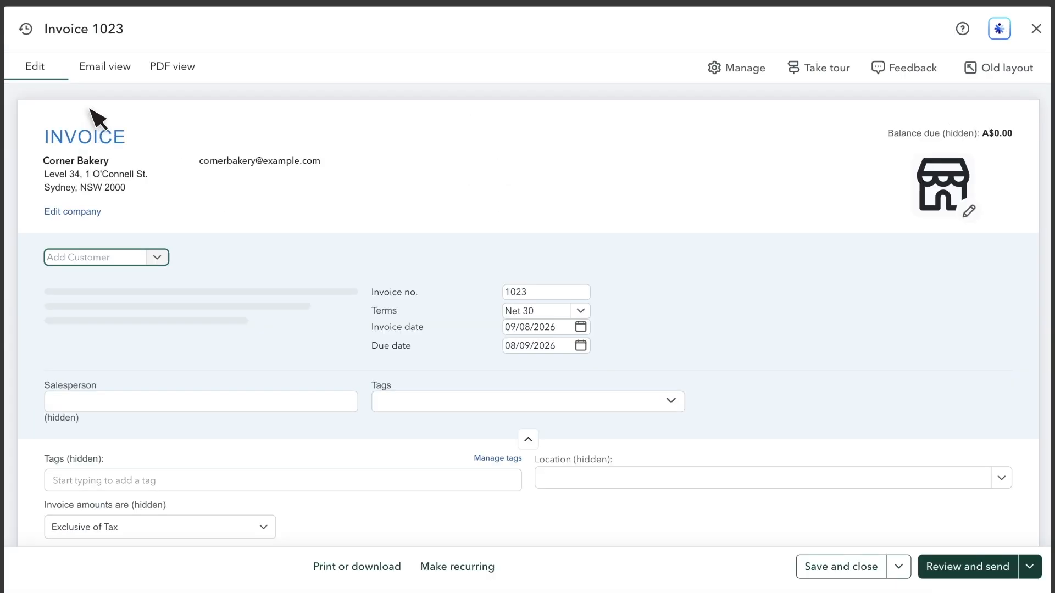
{"action": "left_click", "coordinate": [159, 257]}
{"action": "left_click", "coordinate": [90, 335]}
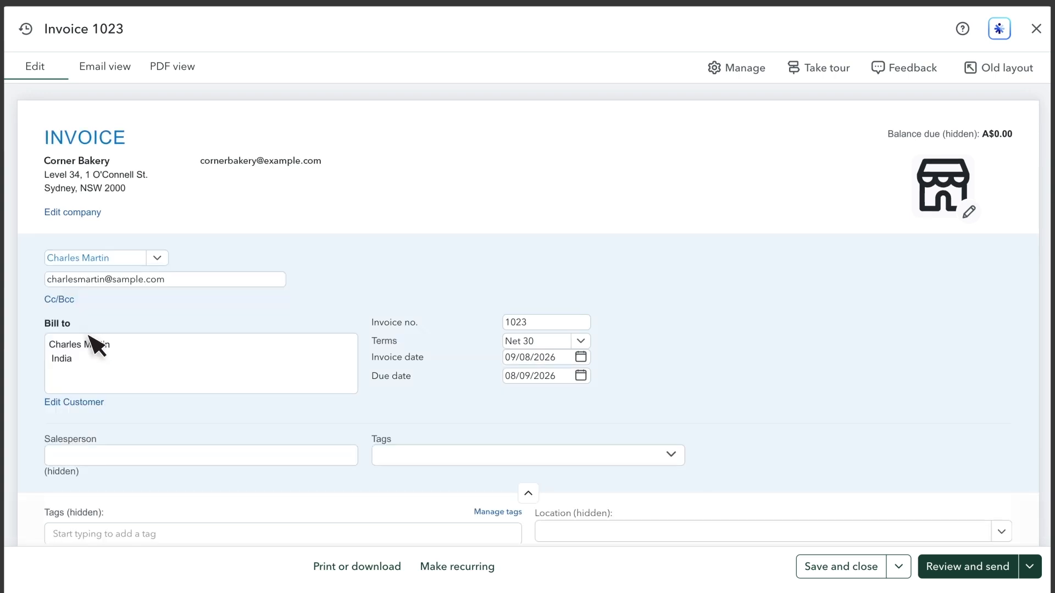
Add Yearly oven maintenance and Yearly delivery truck maintenance as the invoice's first two product lines
{"action": "scroll", "coordinate": [212, 341], "scroll_direction": "down", "scroll_amount": 7}
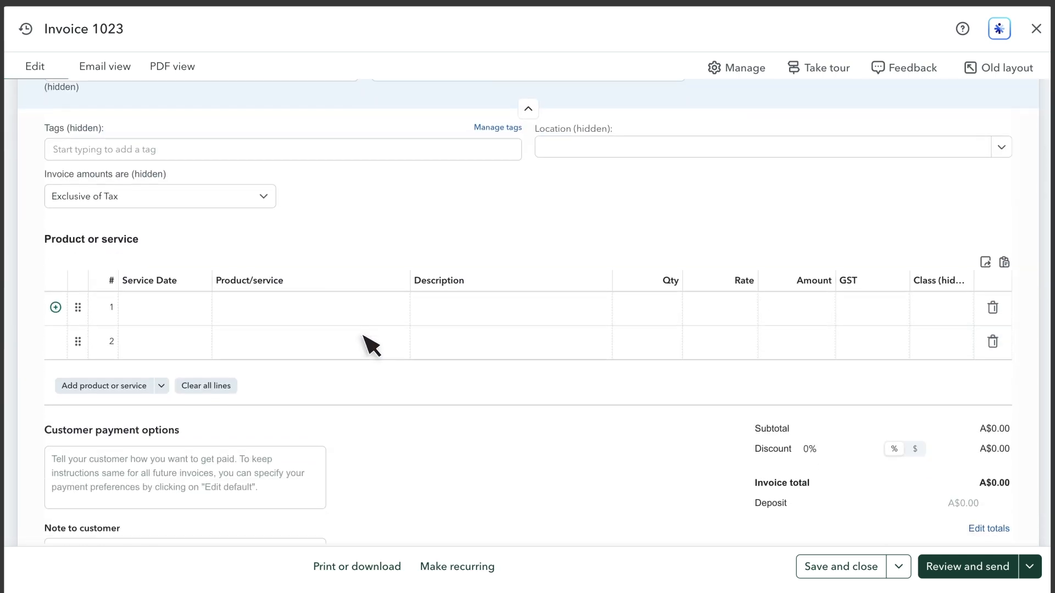
{"action": "left_click", "coordinate": [393, 312]}
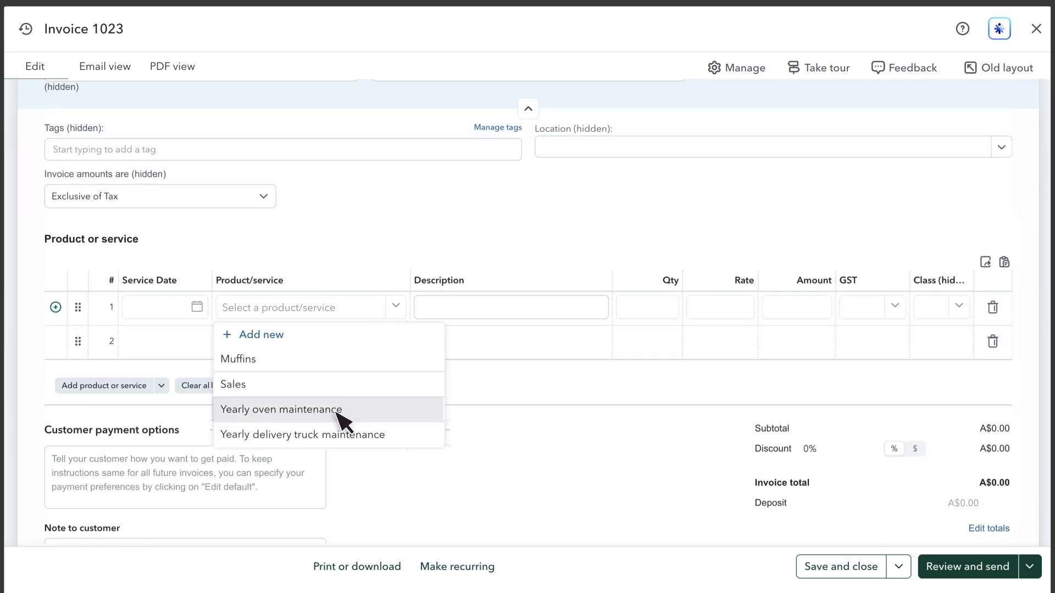
{"action": "left_click", "coordinate": [336, 410]}
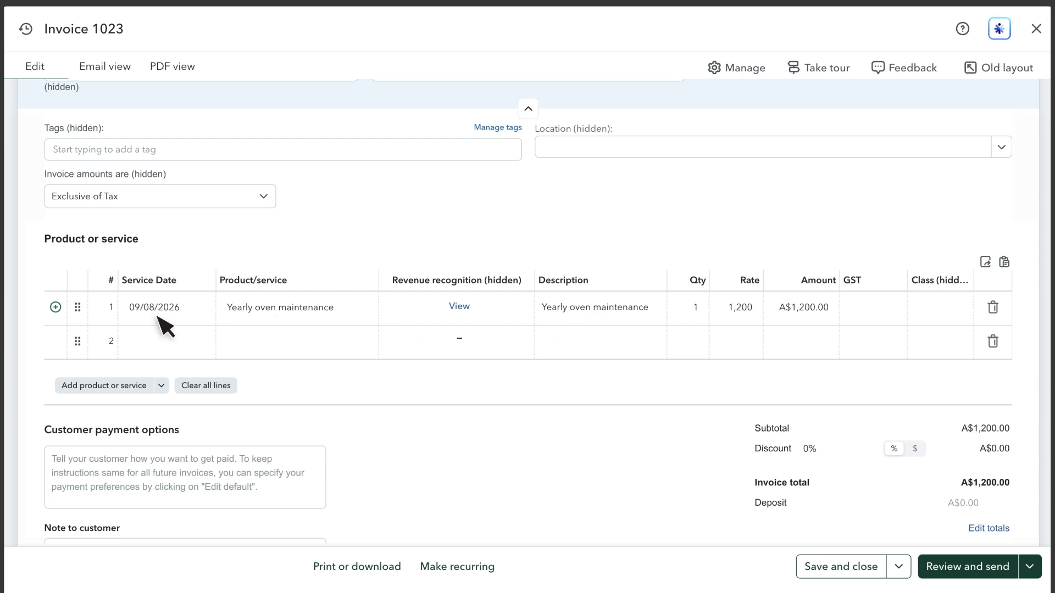
{"action": "left_click", "coordinate": [365, 352]}
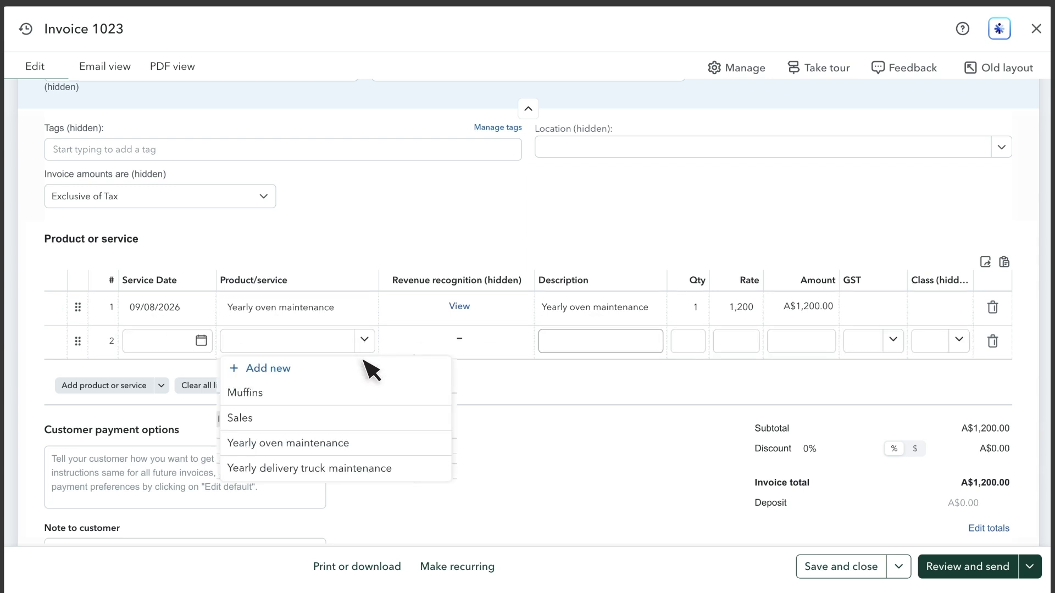
{"action": "left_click", "coordinate": [371, 471]}
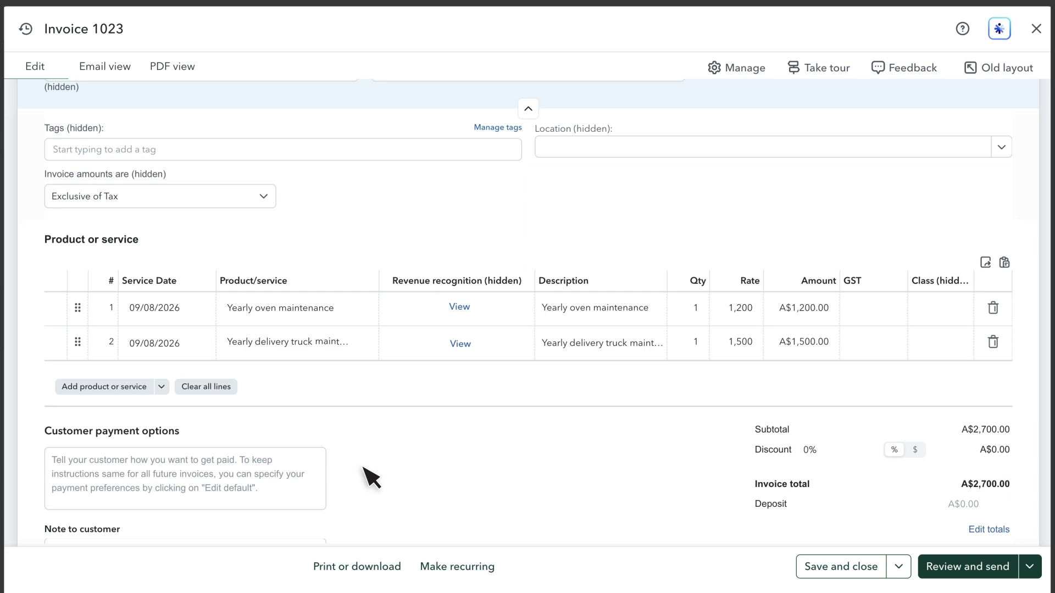
Review the revenue recognition schedule preview for the Yearly oven maintenance line and close it
{"action": "left_click", "coordinate": [459, 306]}
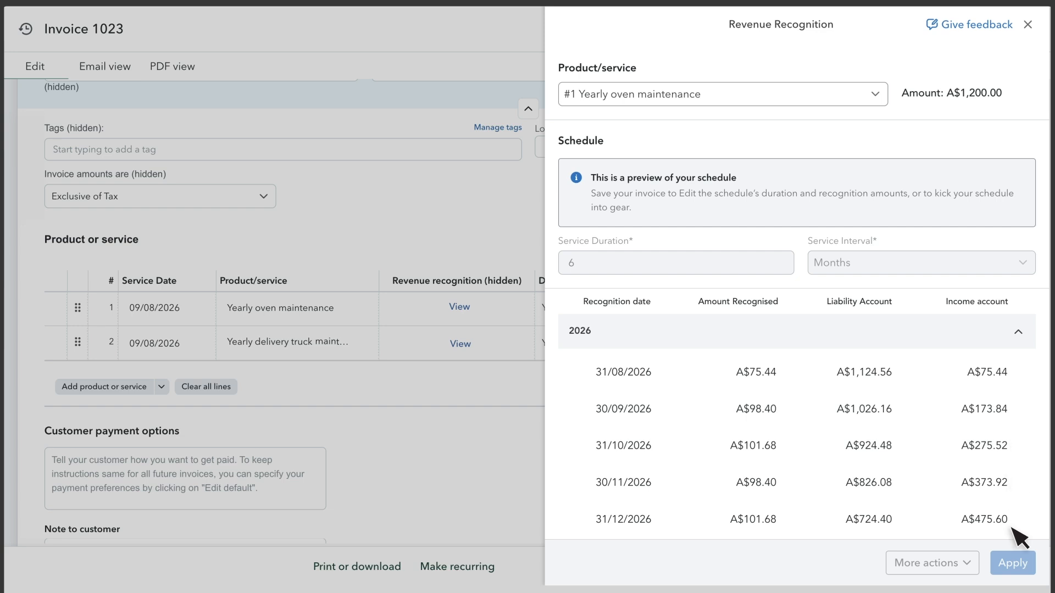
{"action": "left_click", "coordinate": [1027, 25]}
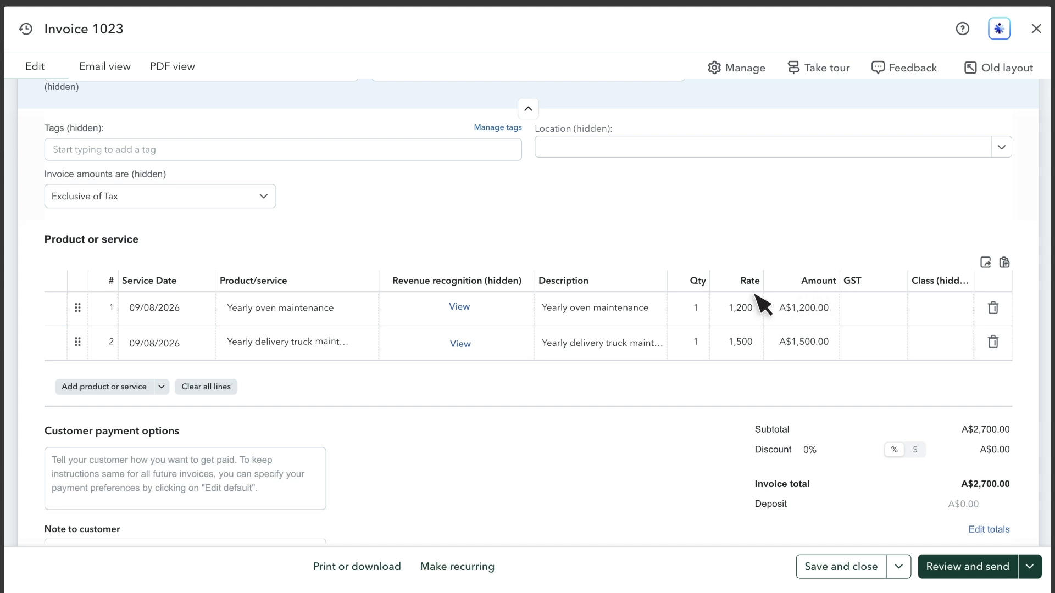
Make the invoice recurring through its scheduling settings
{"action": "left_click", "coordinate": [752, 71]}
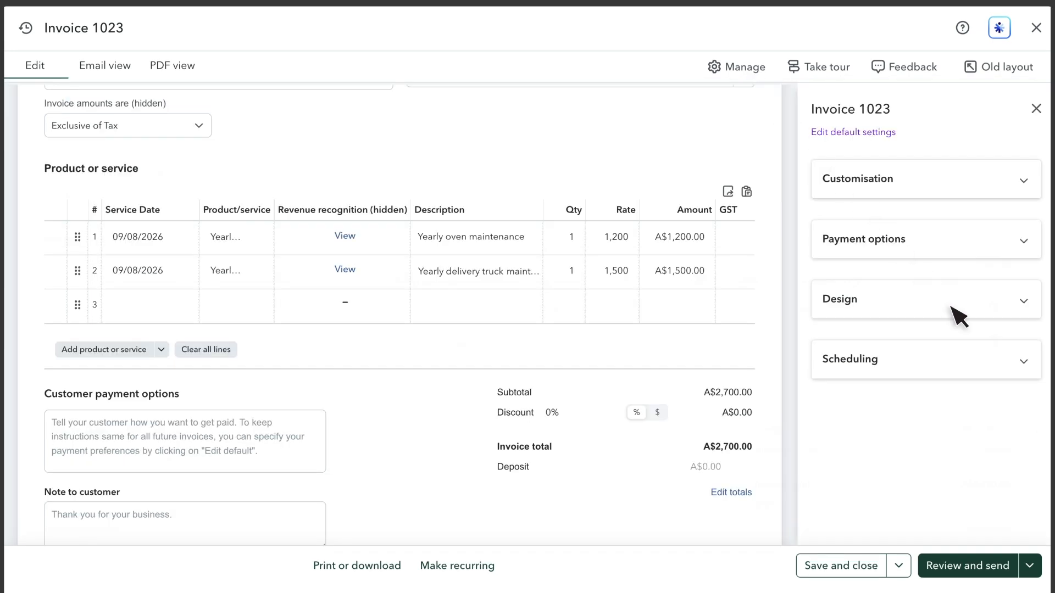
{"action": "left_click", "coordinate": [1001, 364]}
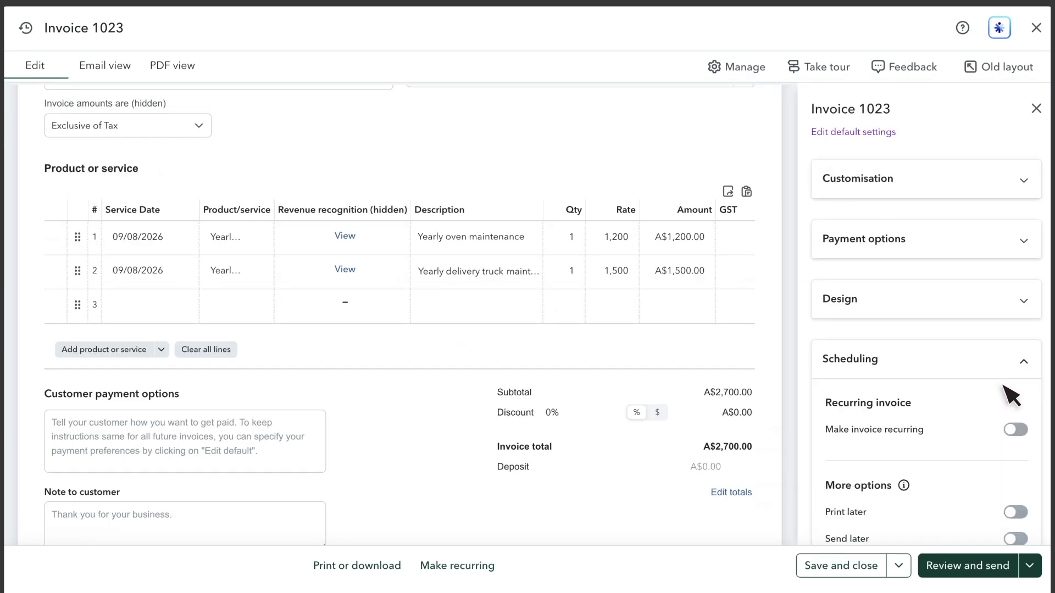
{"action": "left_click", "coordinate": [1014, 429]}
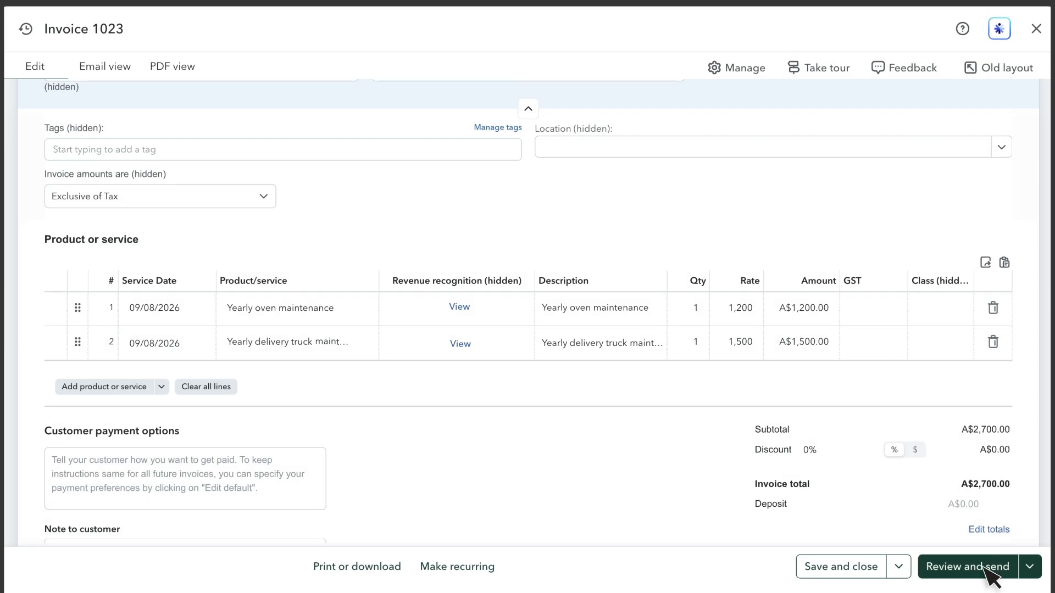
Review the invoice e-mail and send the invoice to the customer
{"action": "left_click", "coordinate": [985, 567]}
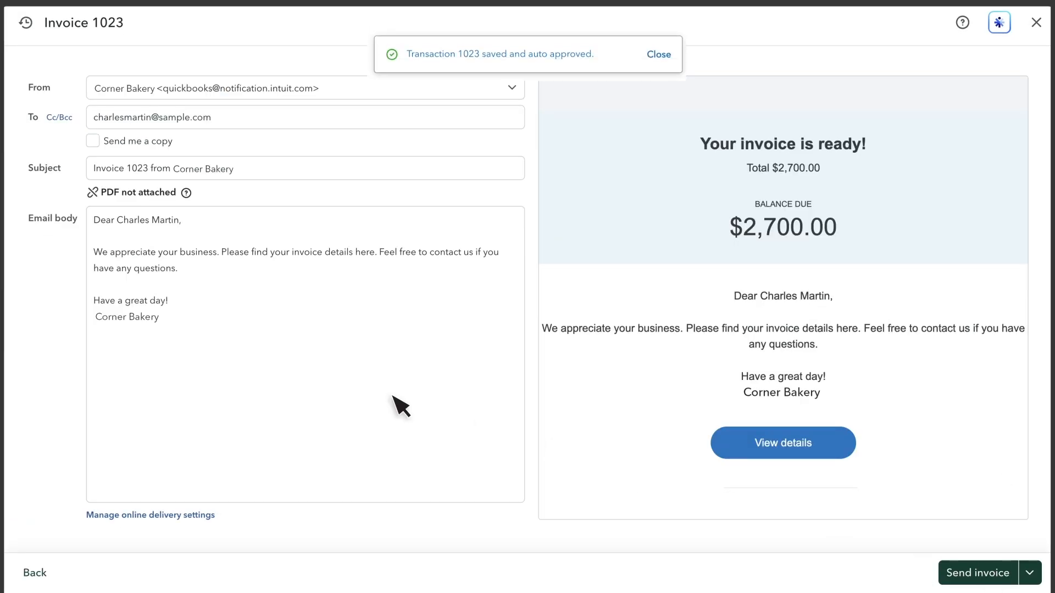
{"action": "left_click", "coordinate": [979, 572]}
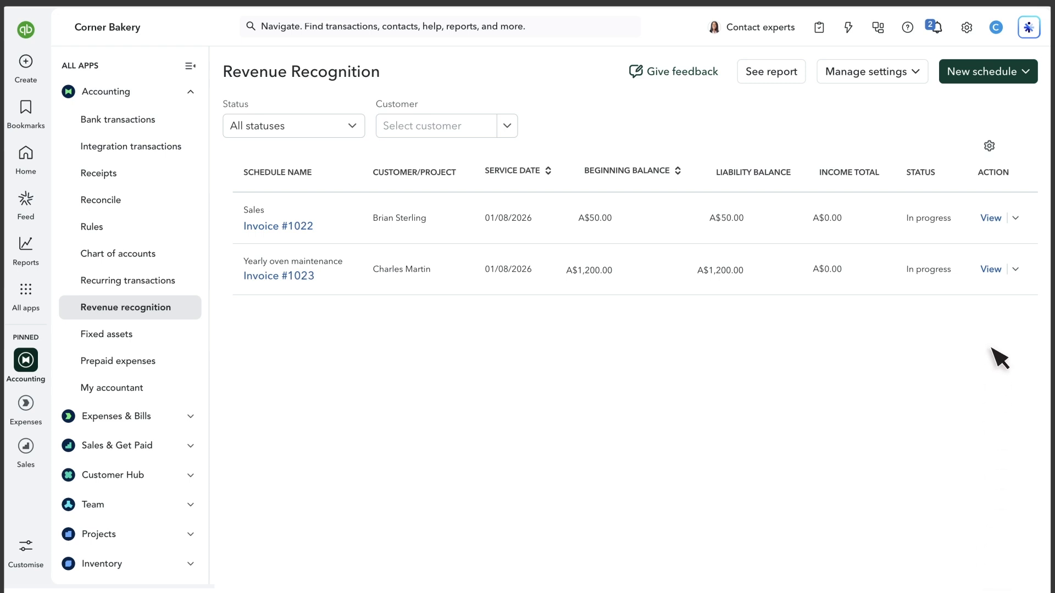
Edit the Yearly oven maintenance revenue recognition schedule, set its service duration to 12 months and close the schedule
{"action": "left_click", "coordinate": [992, 269]}
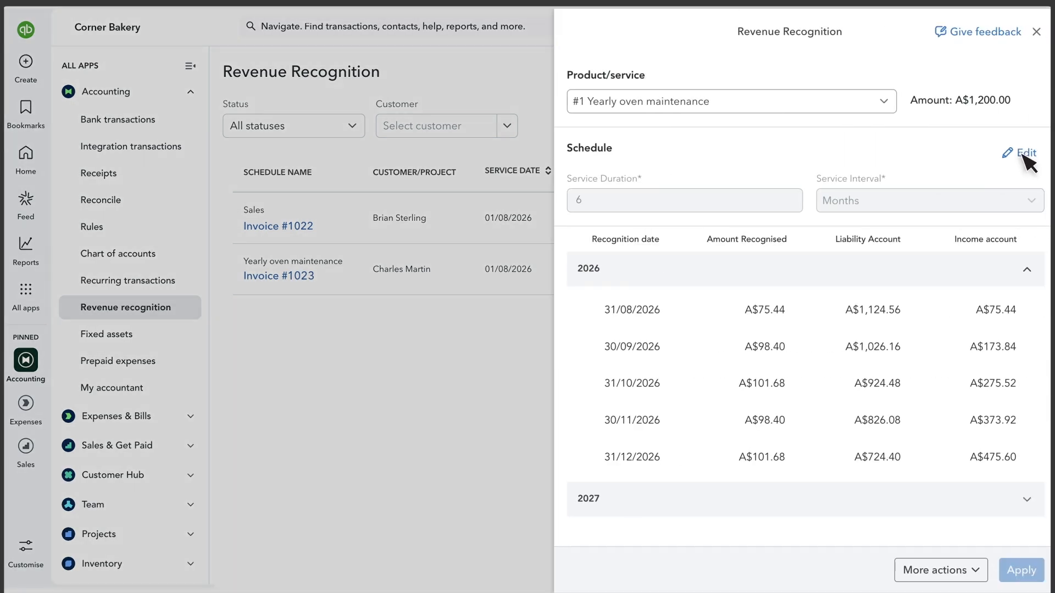
{"action": "left_click", "coordinate": [1023, 157]}
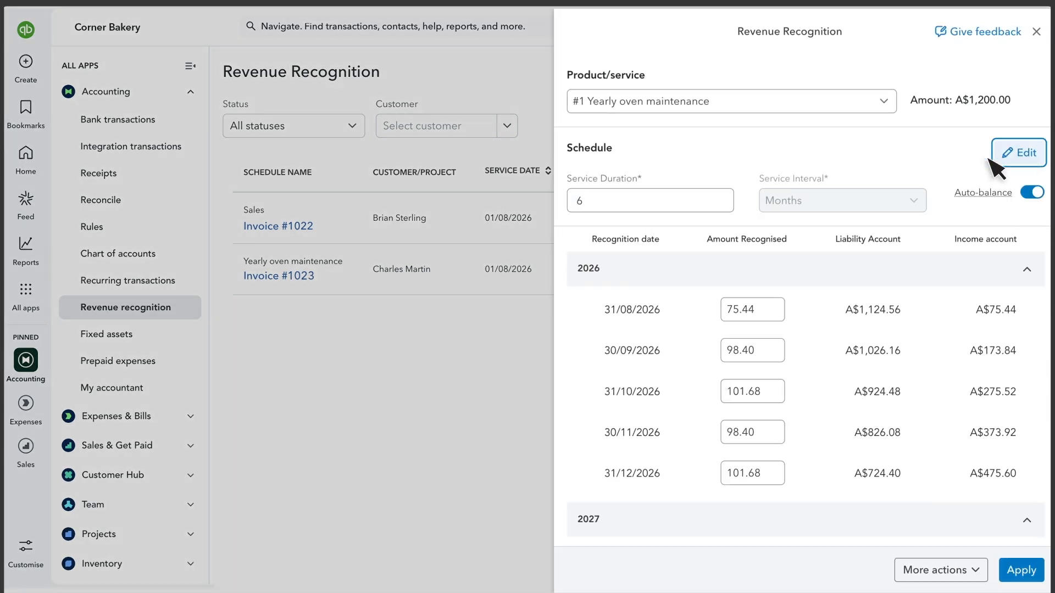
{"action": "key", "text": "BackSpace"}
{"action": "type", "text": "12"}
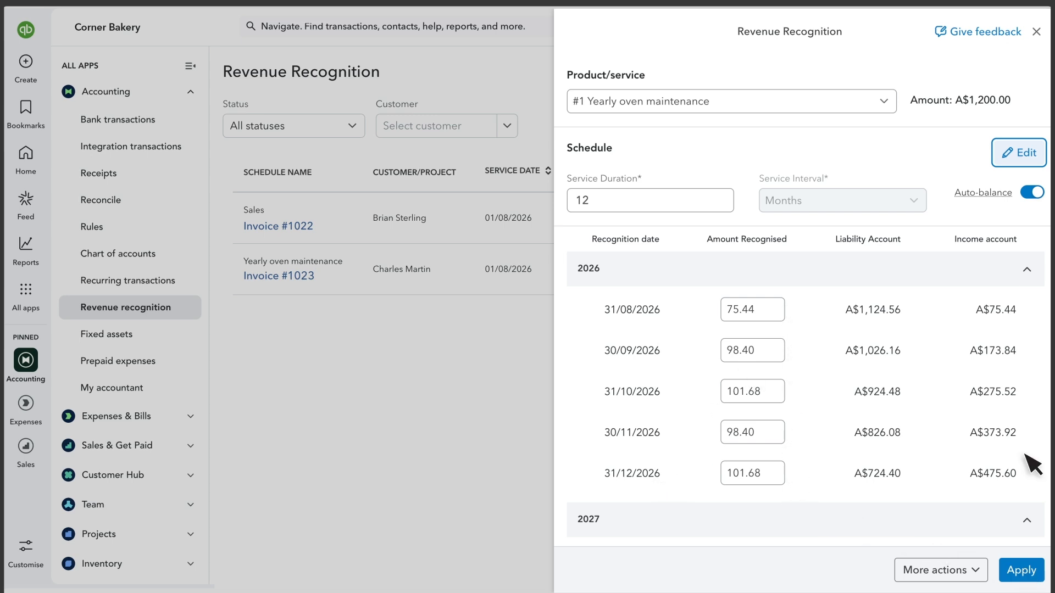
{"action": "left_click", "coordinate": [1037, 32]}
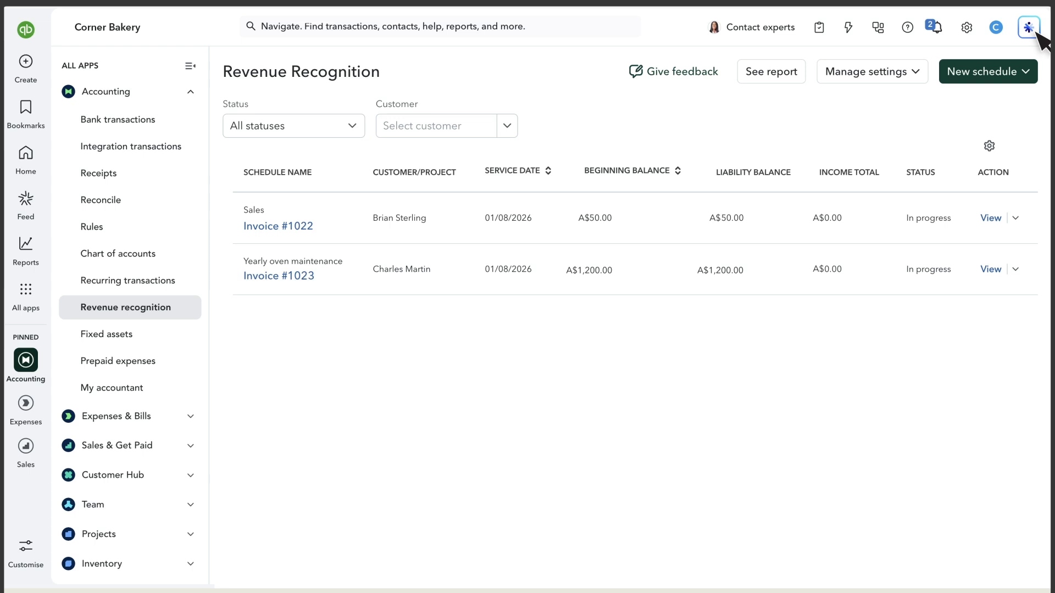
Open the Revenue Recognition Report to examine billed, recognised and deferred amounts
{"action": "left_click", "coordinate": [784, 74]}
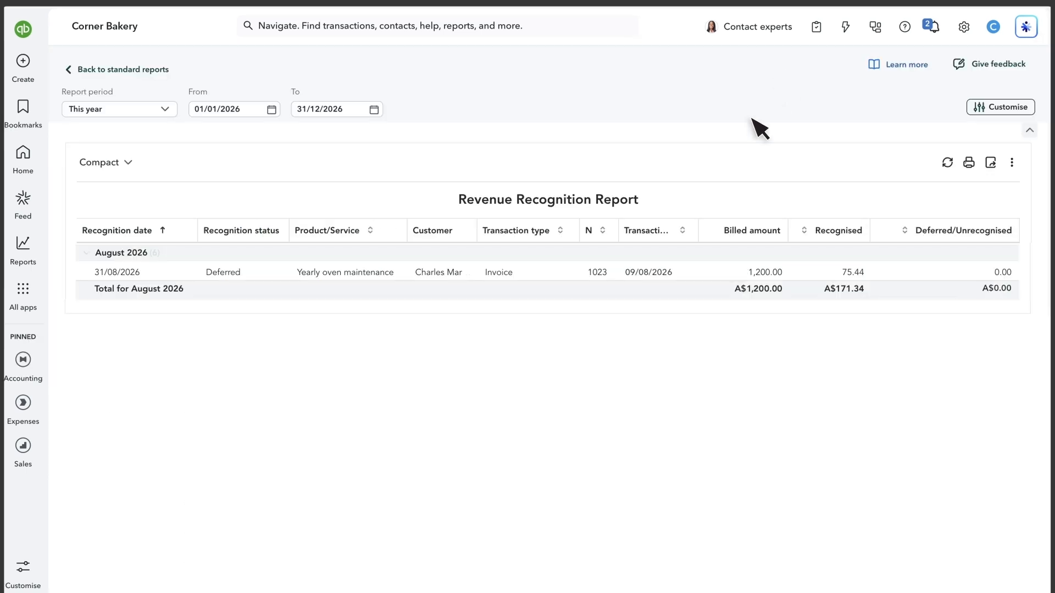